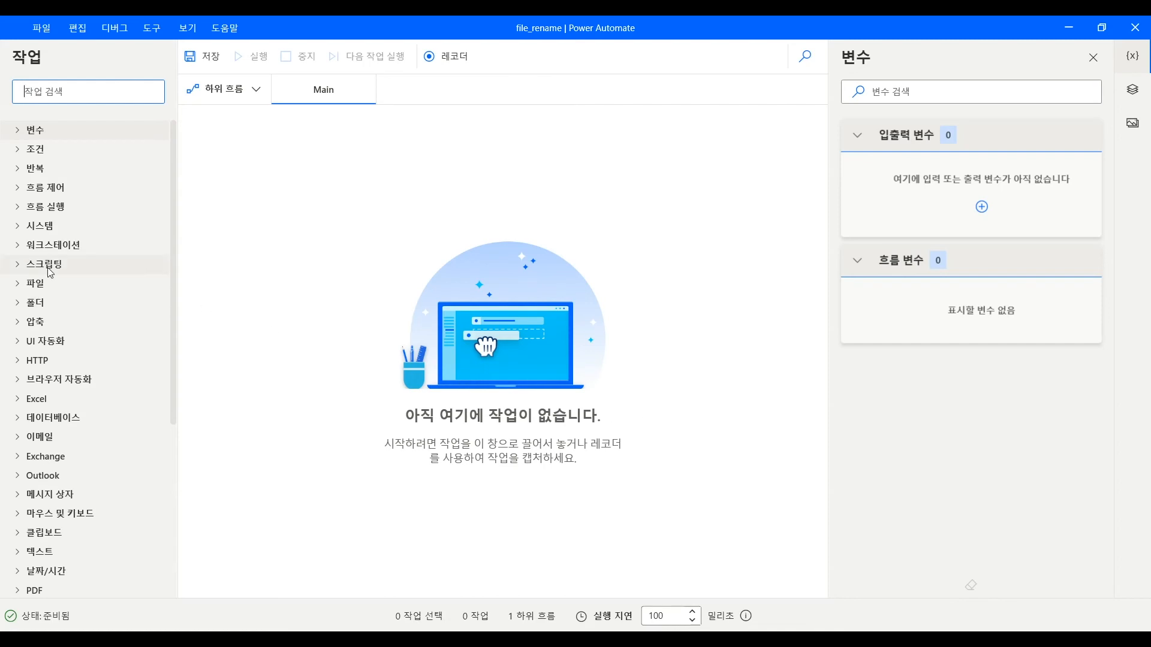
# Step: Add a 폴더의 파일 가져오기 action that reads all files from the file_rename folder inside 문서
pyautogui.click(37, 308)
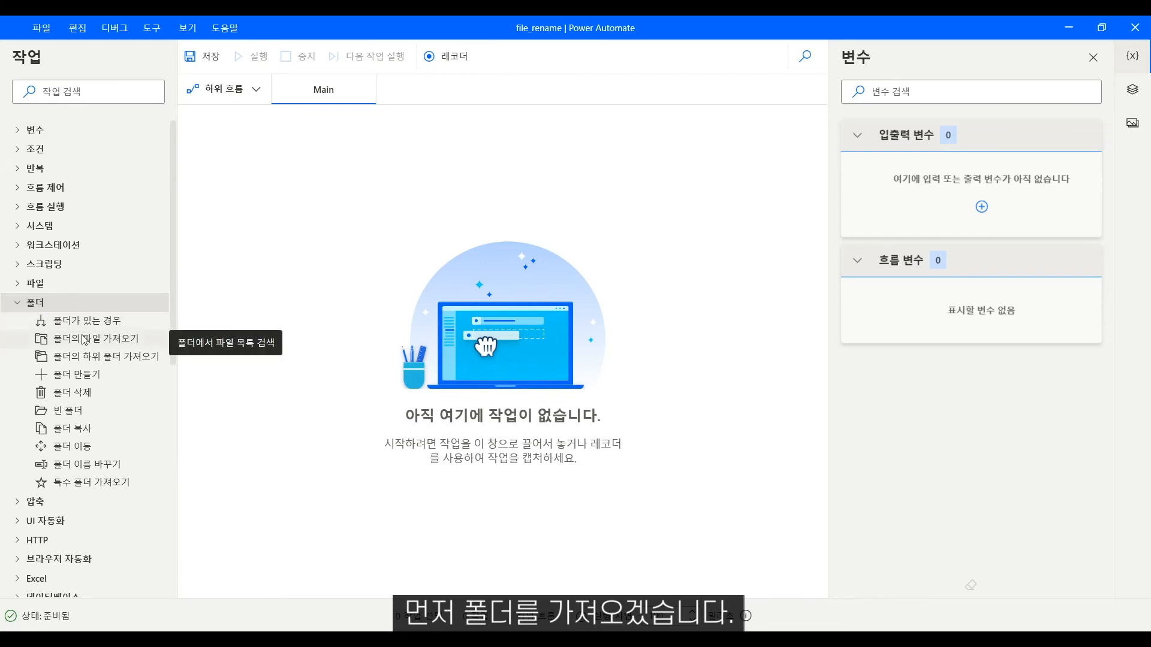
pyautogui.moveTo(85, 340); pyautogui.dragTo(351, 205)
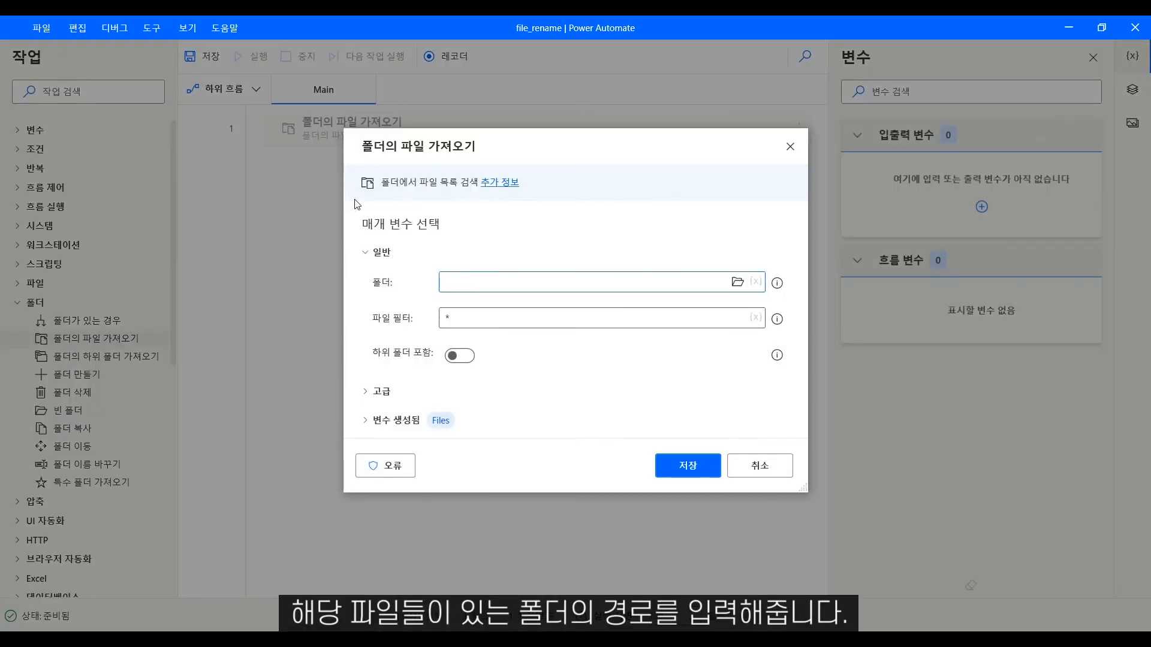
pyautogui.click(739, 284)
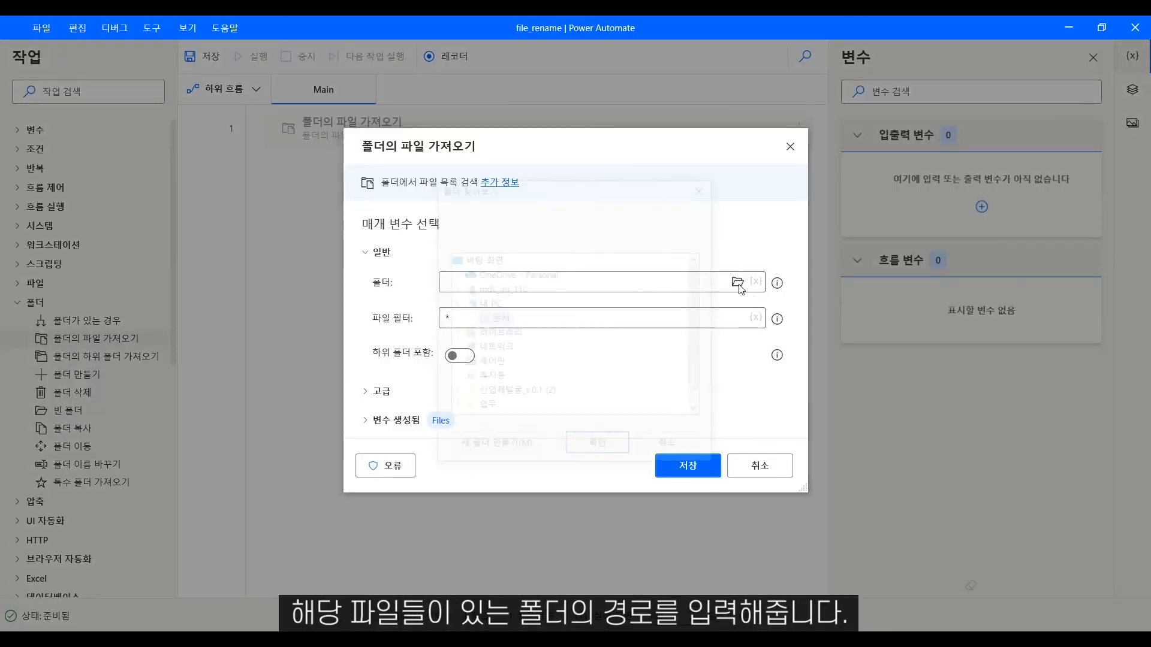
pyautogui.doubleClick(499, 362)
pyautogui.click(526, 379)
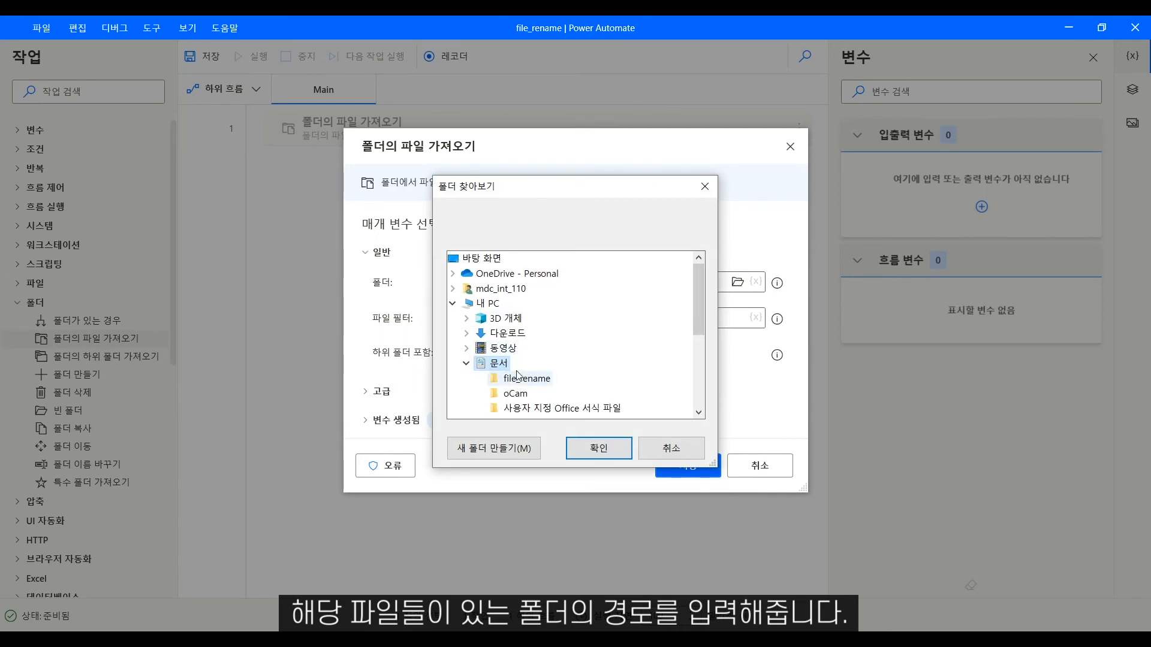
pyautogui.click(581, 448)
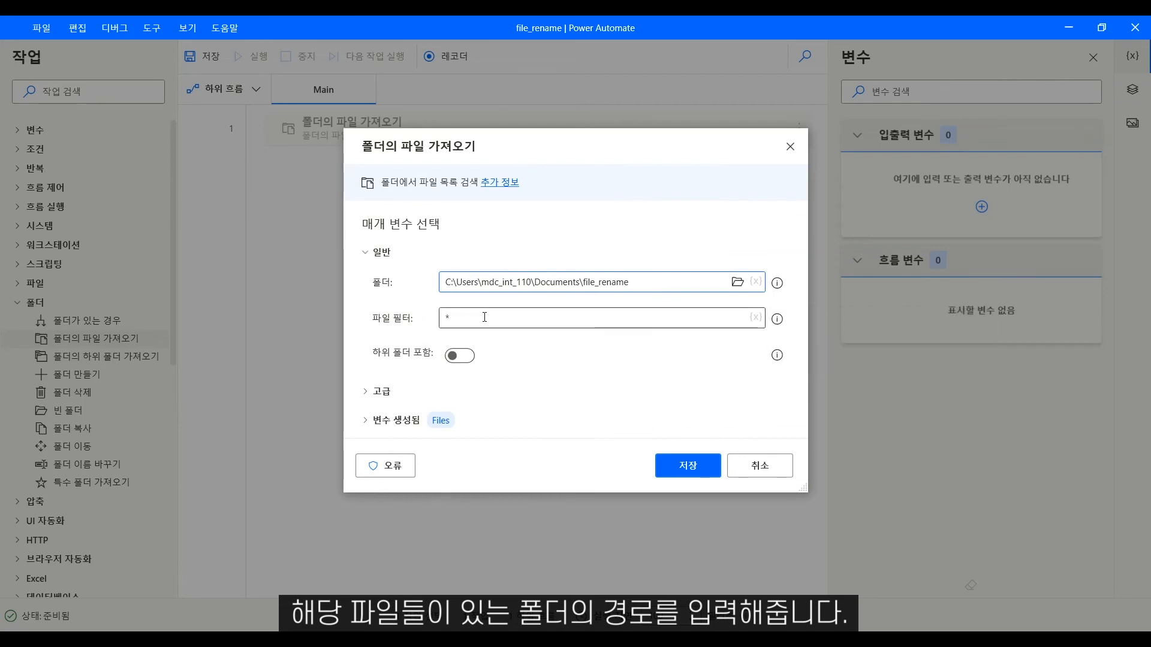
pyautogui.click(706, 467)
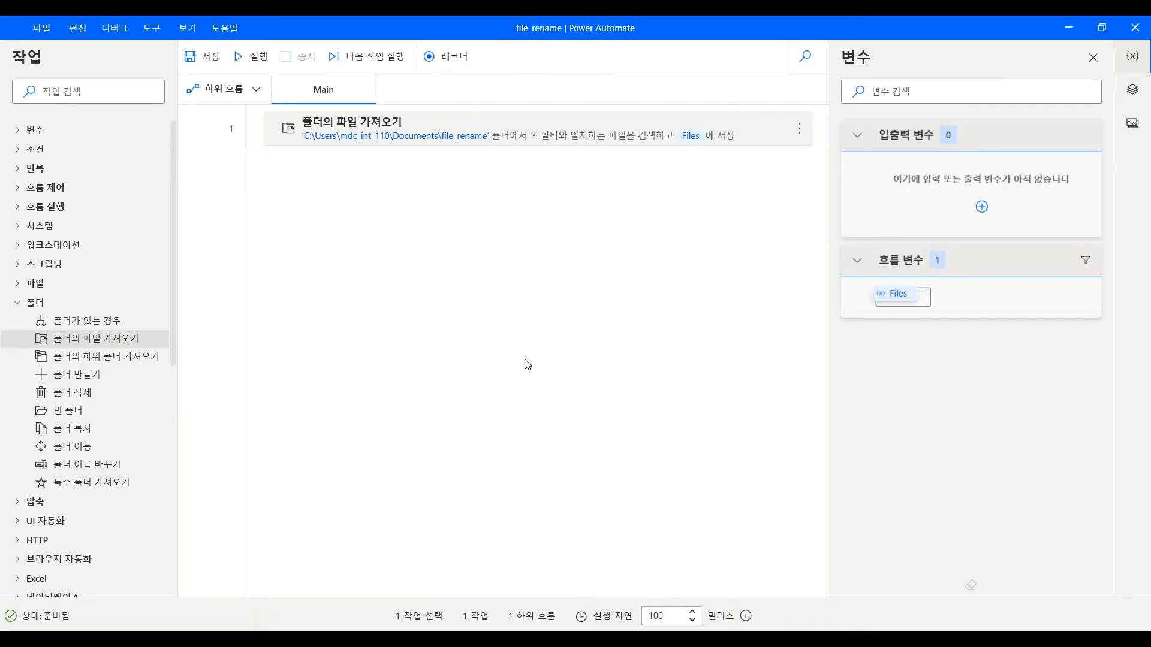
# Step: Add an 각각의 경우 loop after the folder action that iterates over %Files%
pyautogui.click(75, 161)
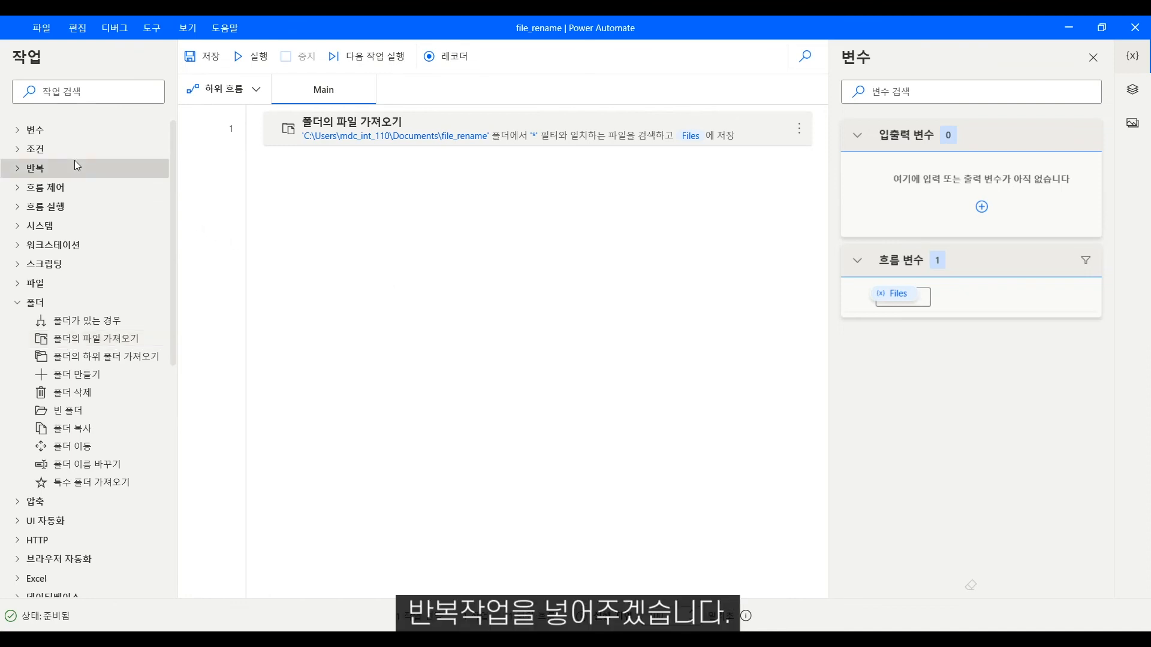
pyautogui.click(75, 160)
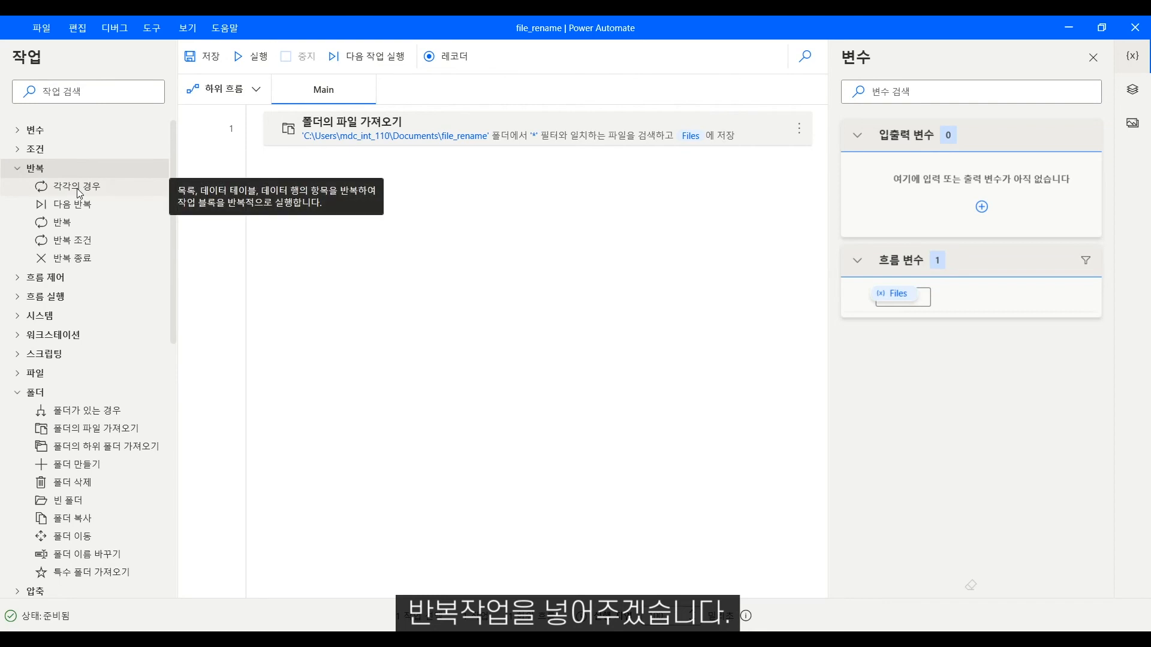
pyautogui.moveTo(76, 188); pyautogui.dragTo(453, 185)
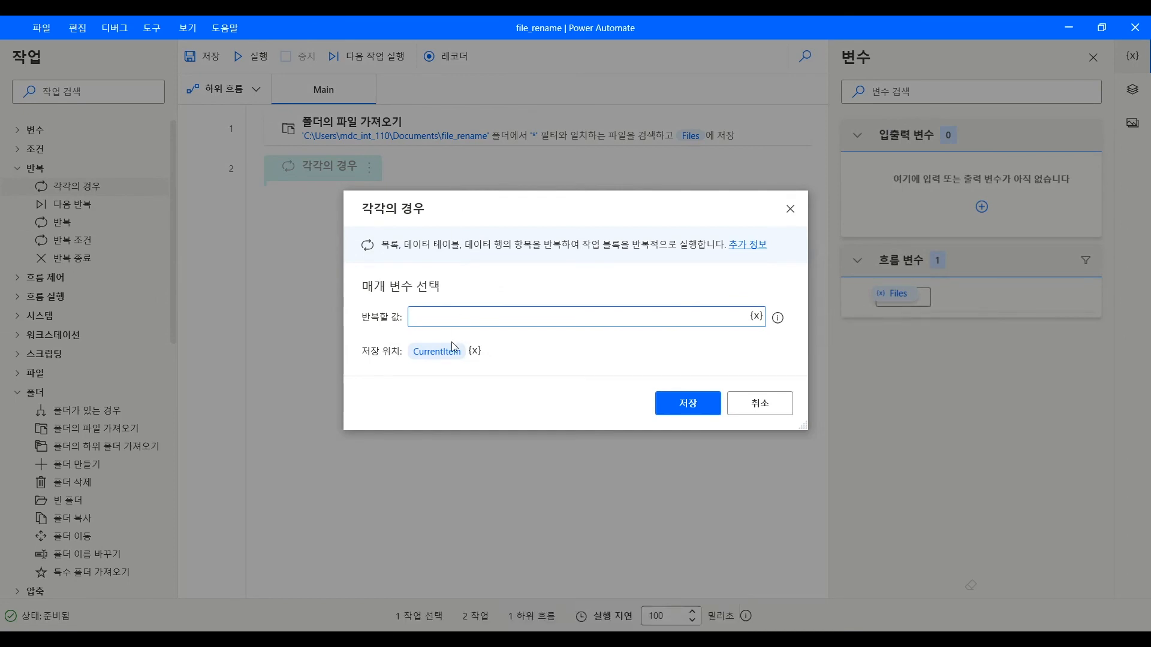
pyautogui.click(758, 316)
pyautogui.click(475, 442)
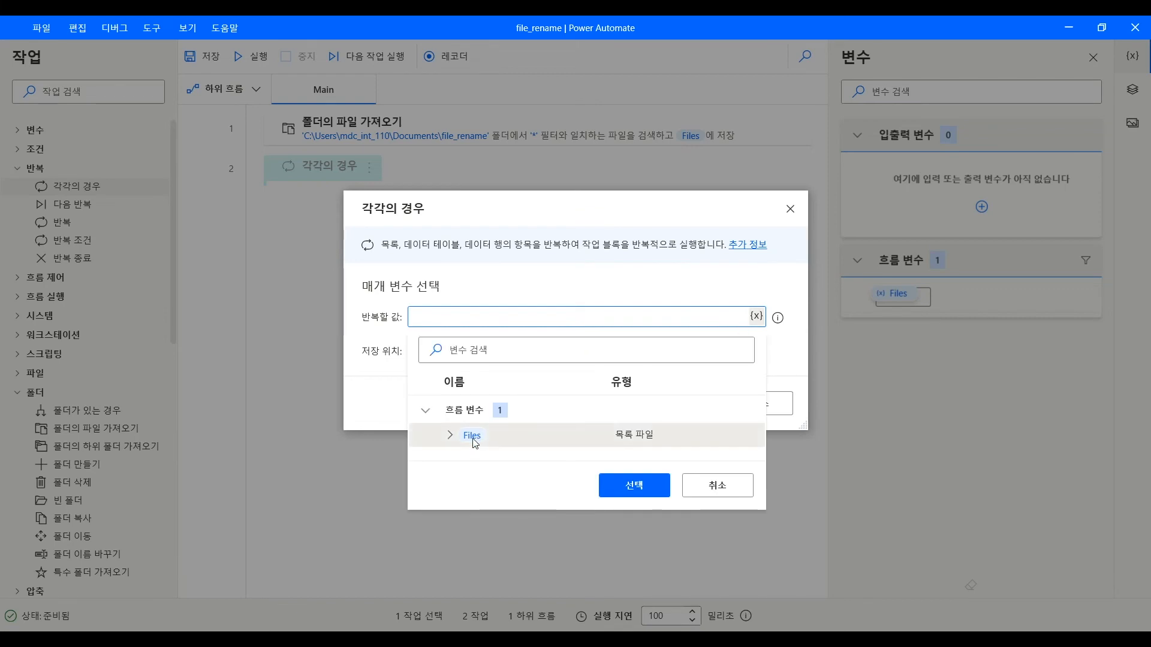
pyautogui.click(615, 483)
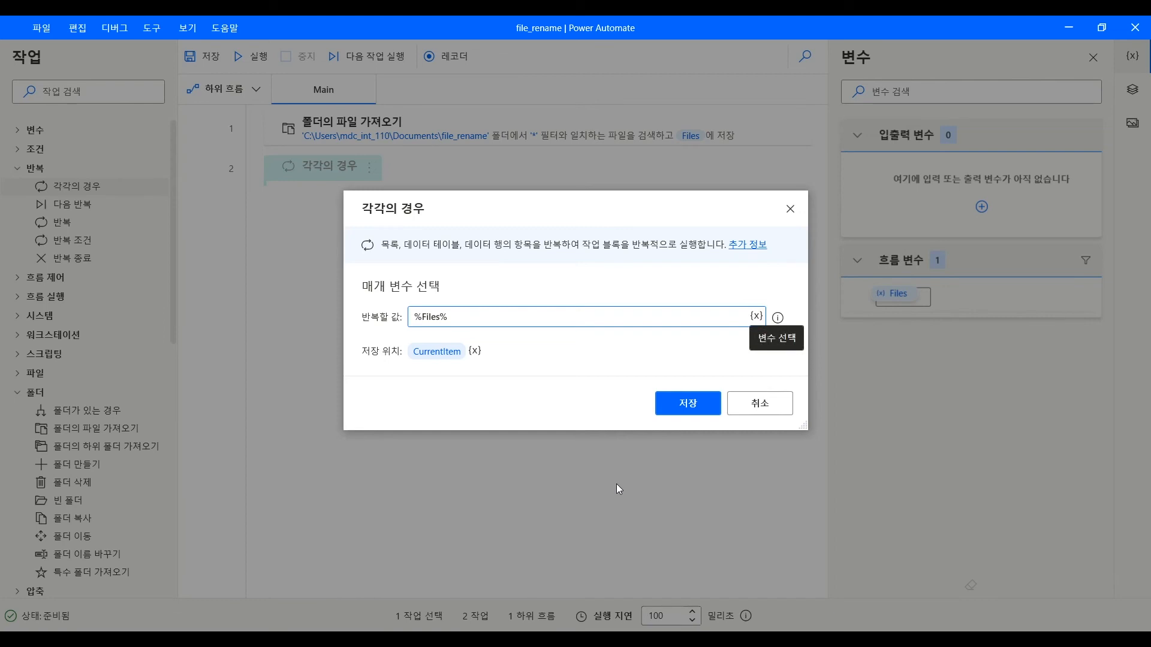
pyautogui.click(687, 403)
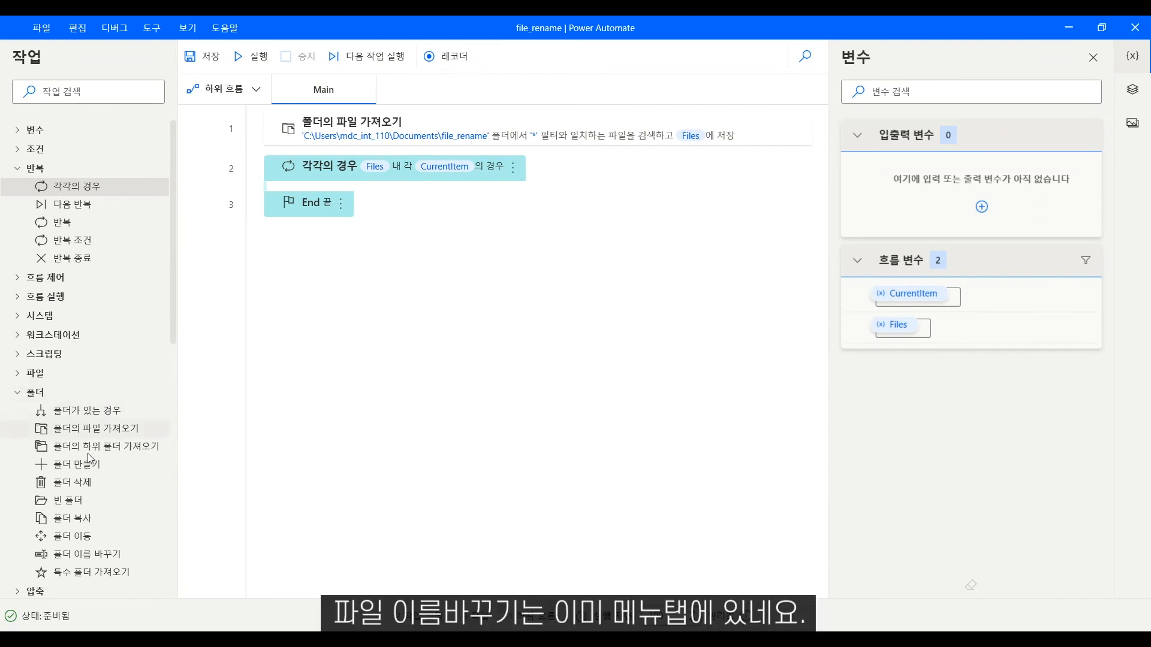
# Step: Insert a 파일 이름 바꾸기 action inside the loop with %CurrentItem% as the file to rename
pyautogui.click(42, 375)
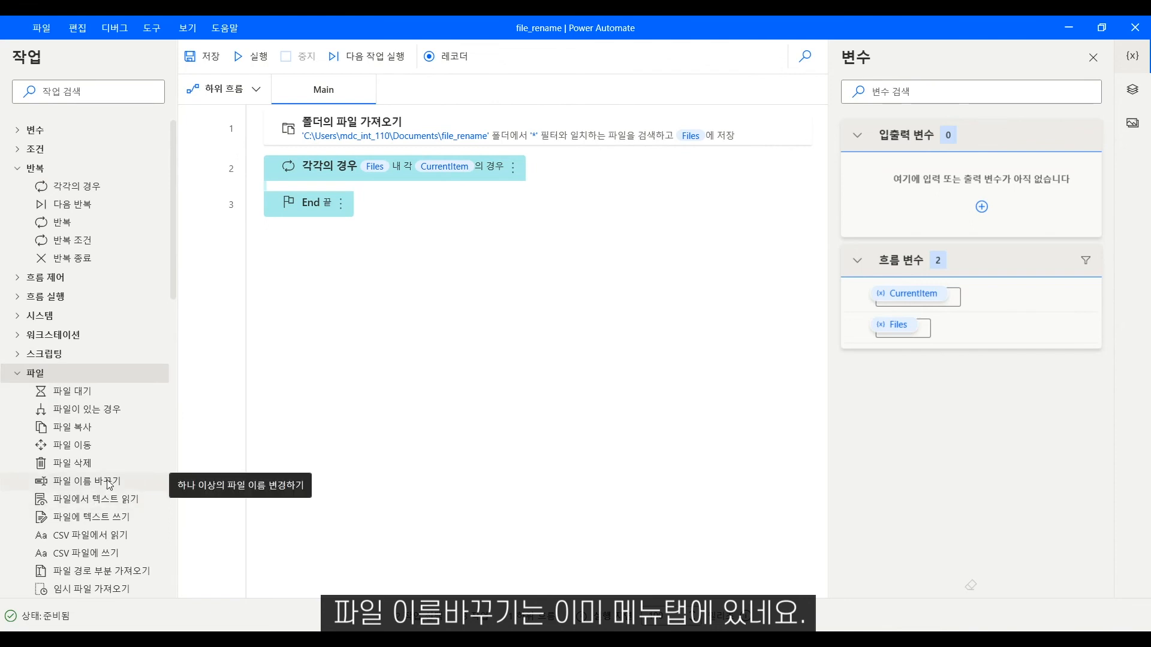
pyautogui.click(108, 482)
pyautogui.moveTo(108, 484); pyautogui.dragTo(279, 188)
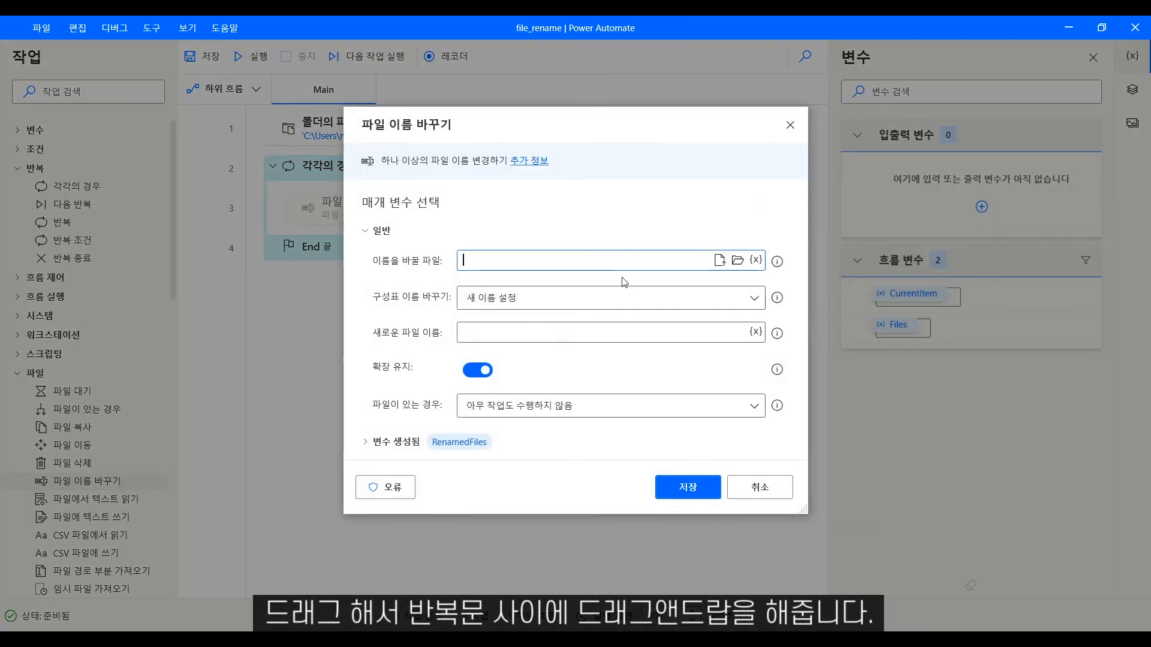
pyautogui.click(756, 259)
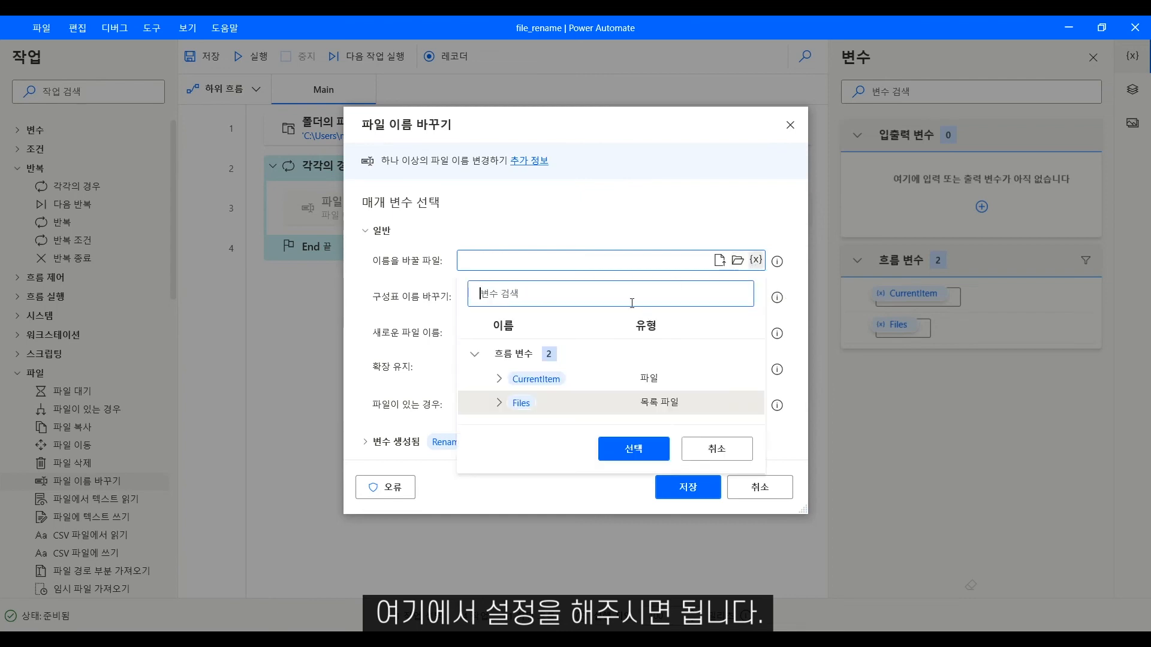
pyautogui.click(546, 381)
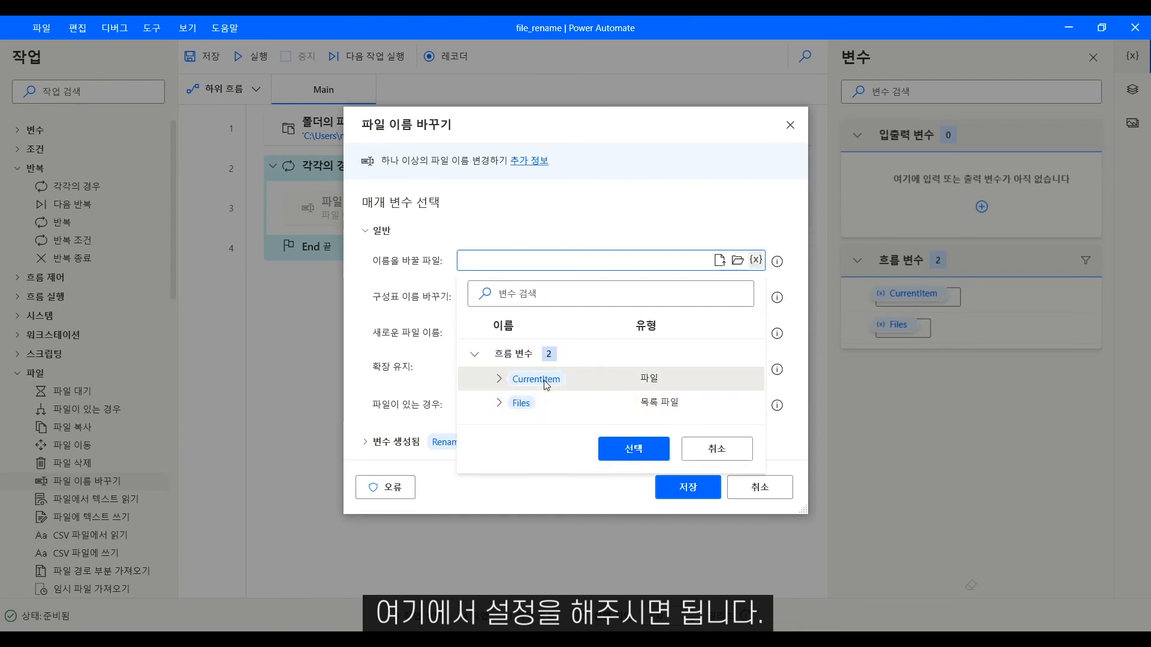
pyautogui.click(612, 451)
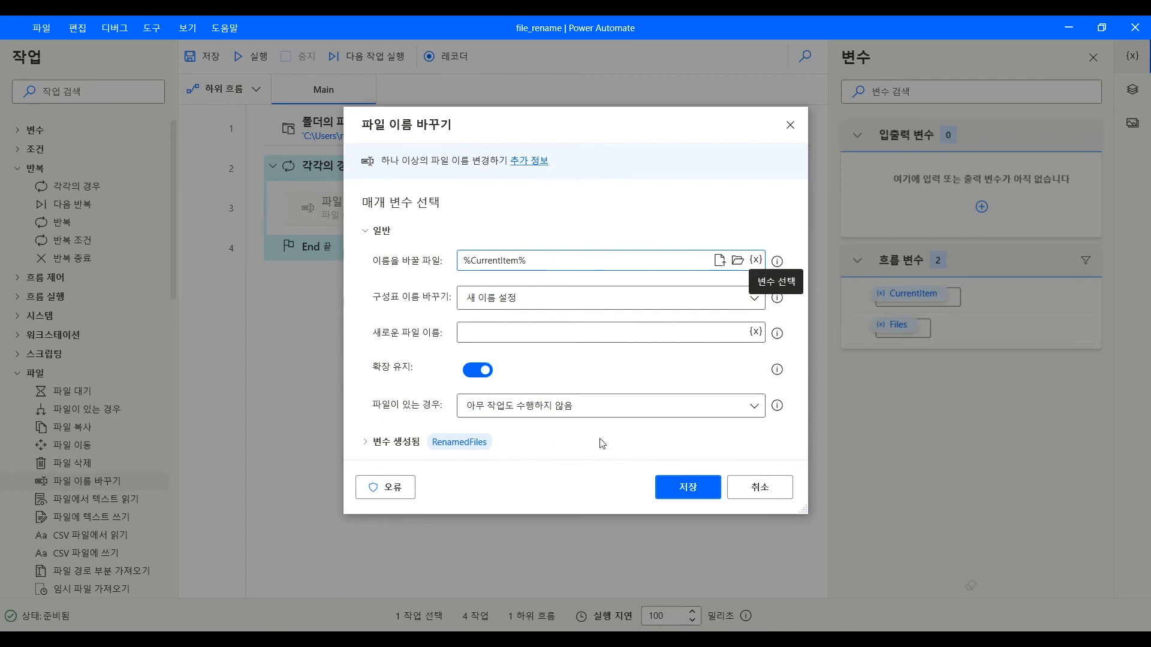
# Step: Set the rename scheme to 텍스트 추가 with the text _이지AI placed 이름 뒤, and save the action
pyautogui.click(752, 300)
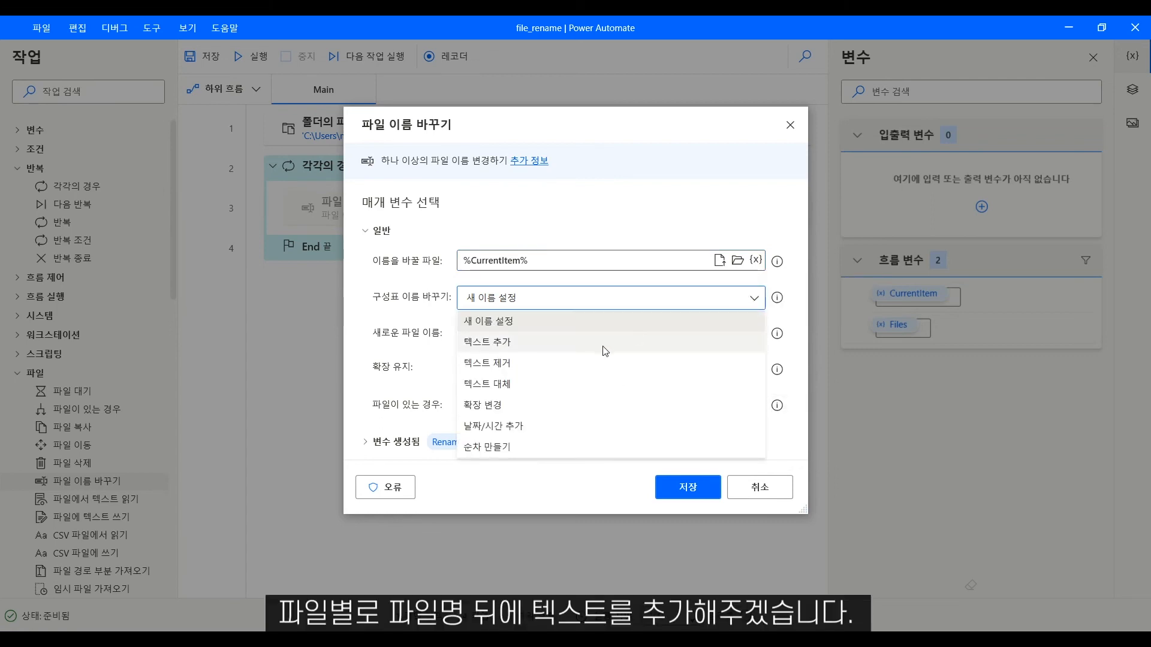
pyautogui.click(564, 351)
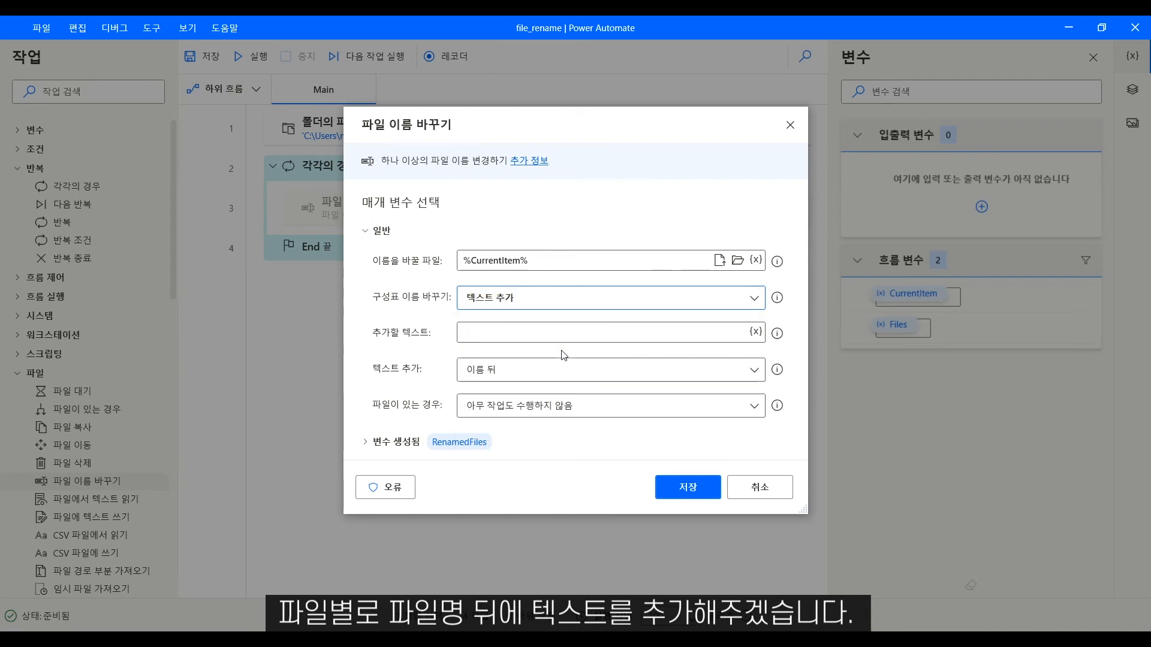
pyautogui.click(545, 328)
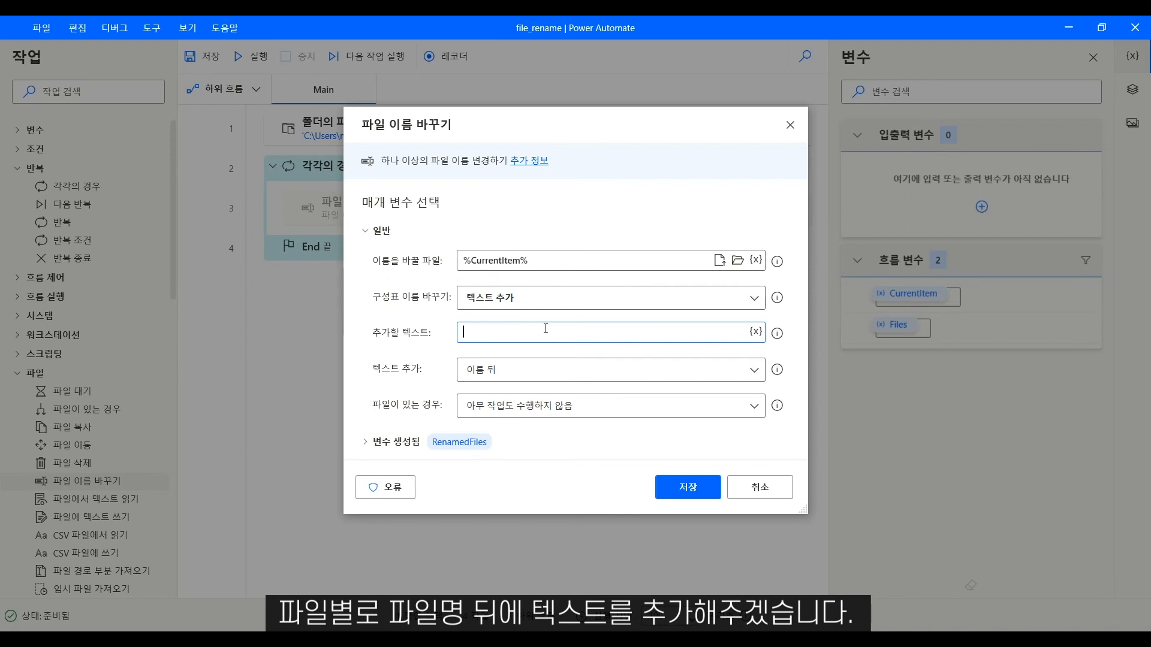
pyautogui.write('_이지AI')
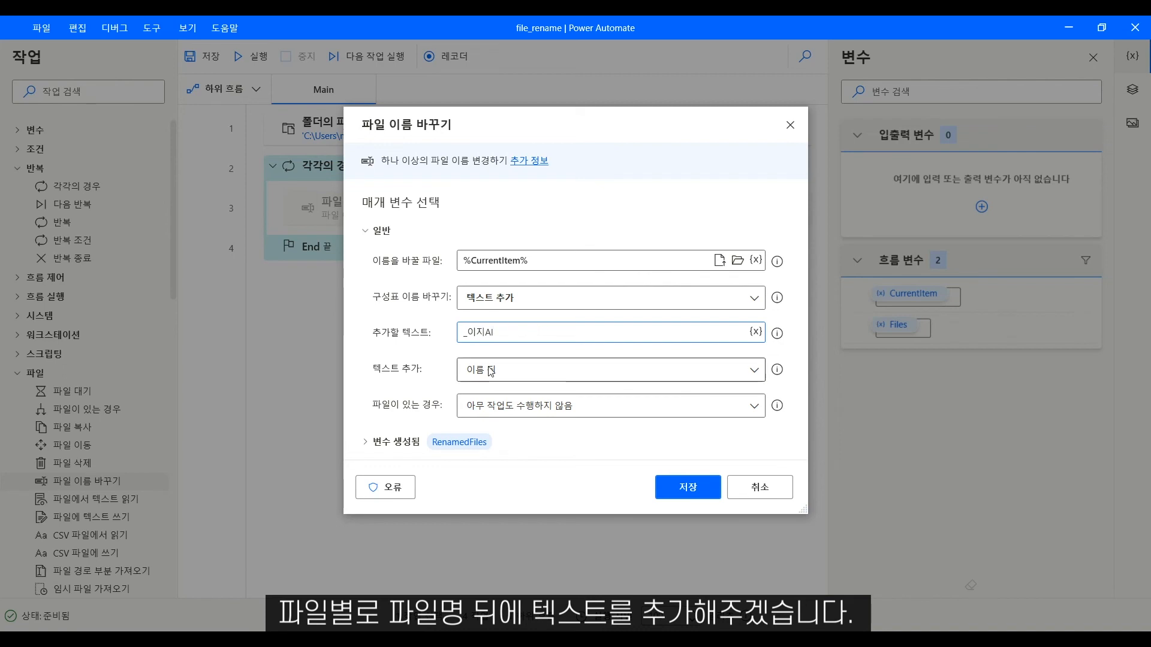
pyautogui.click(540, 369)
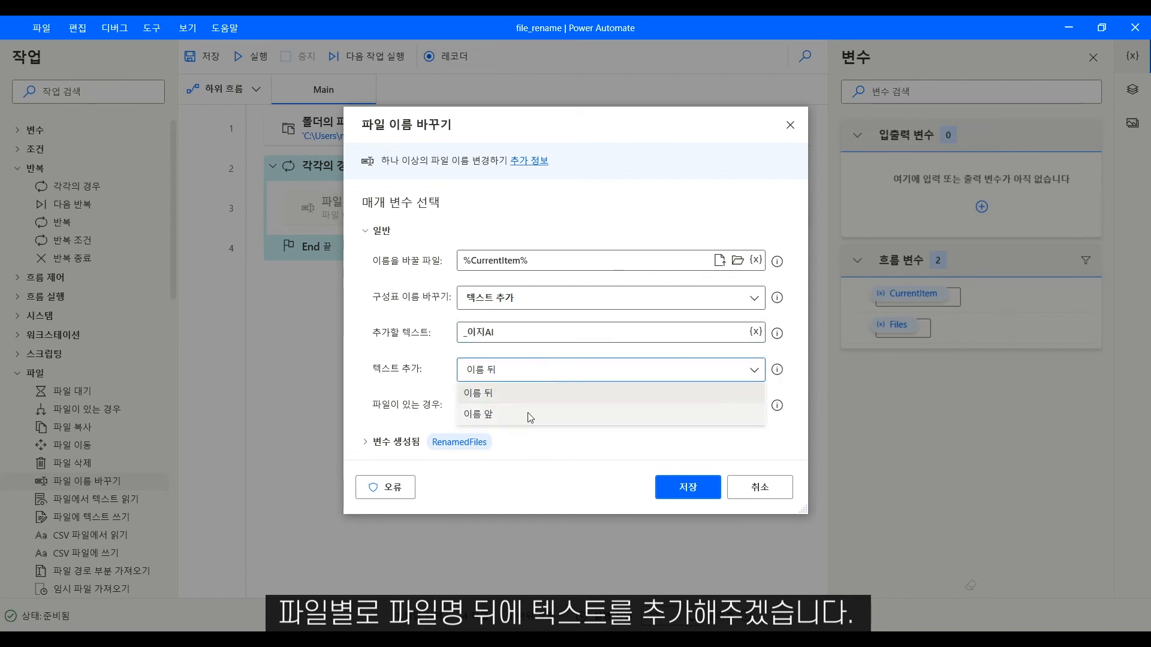
pyautogui.click(531, 394)
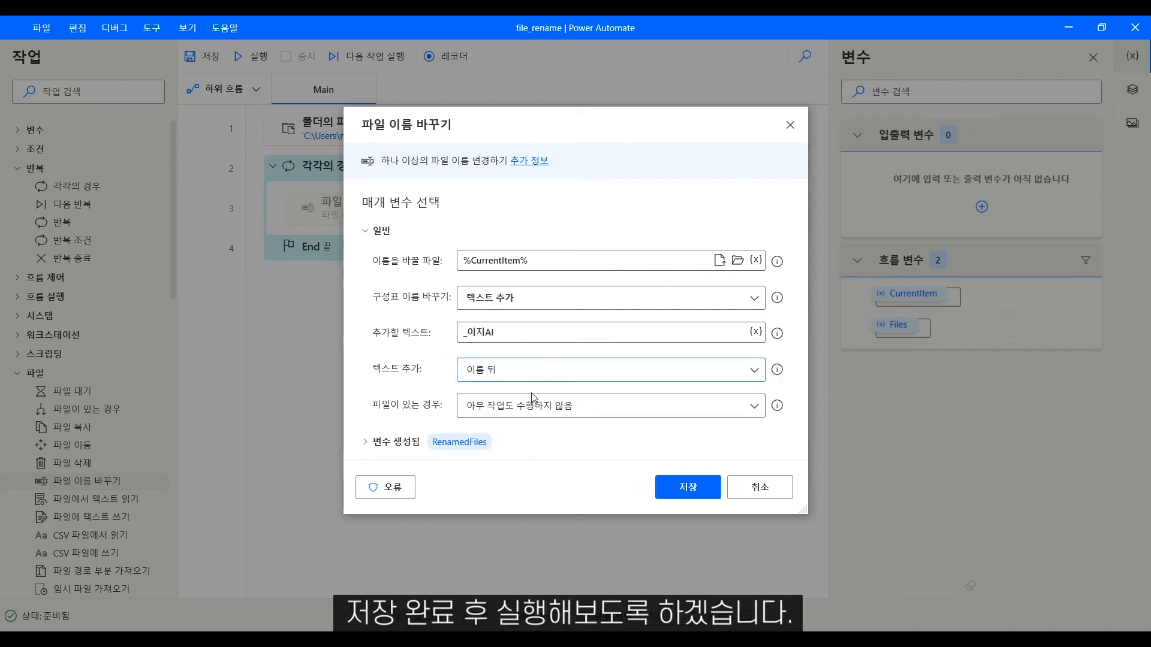
pyautogui.click(686, 488)
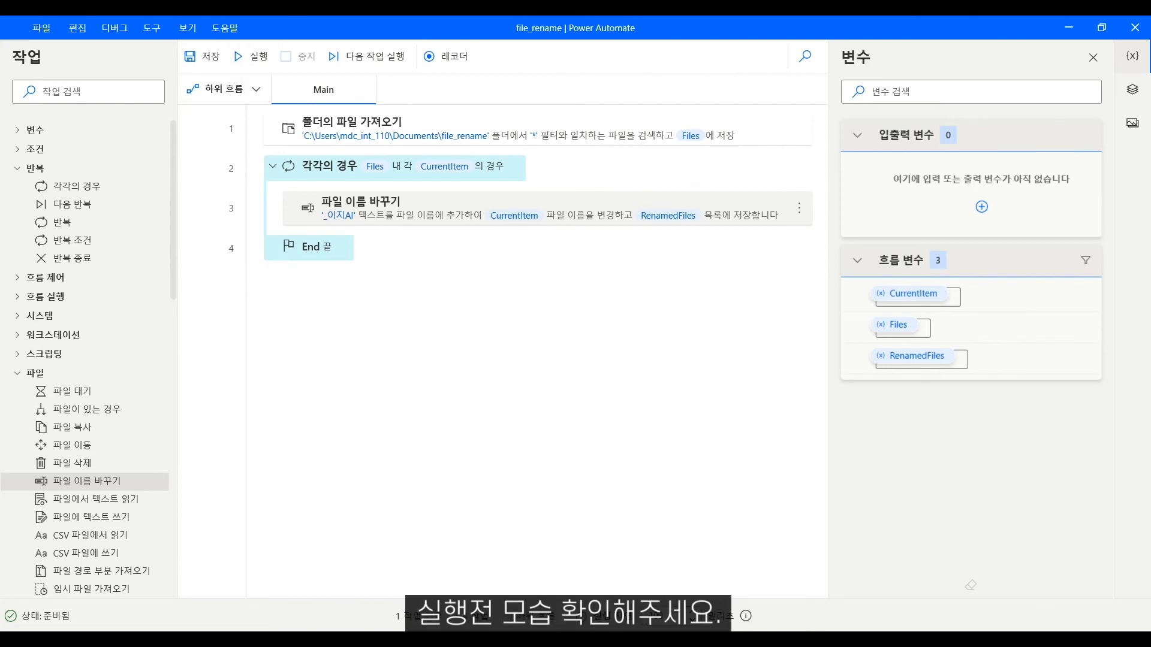
# Step: Show the file_rename folder in File Explorer beside the flow designer with its variables pane closed, and run the flow
pyautogui.click(356, 626)
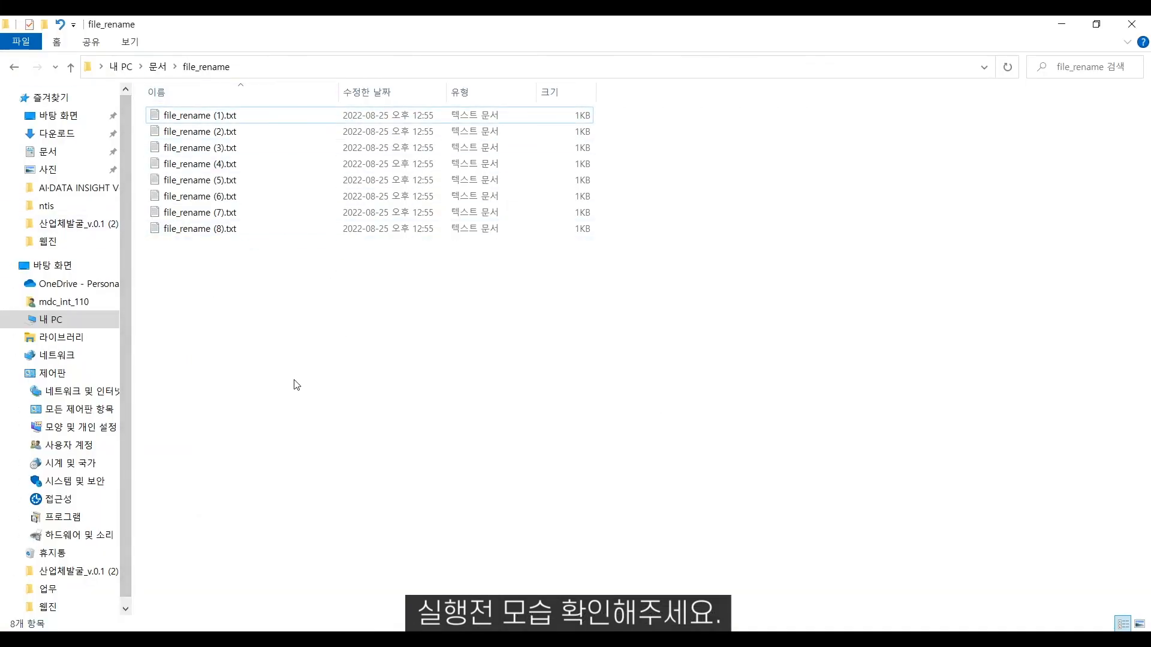
pyautogui.click(462, 639)
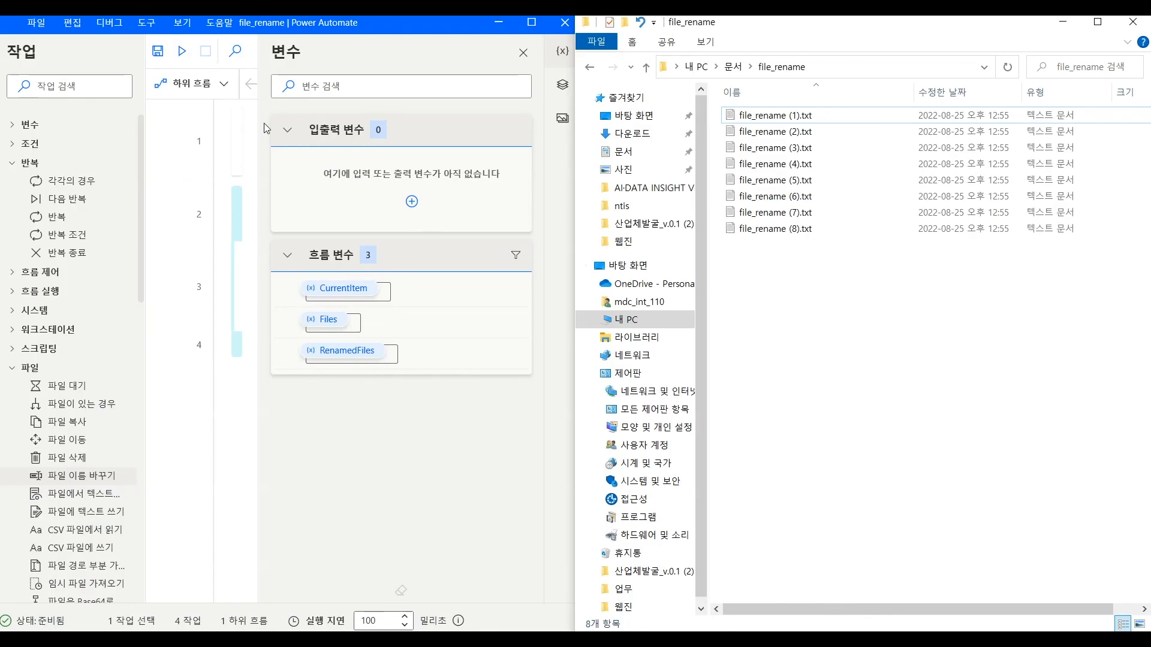
pyautogui.click(522, 55)
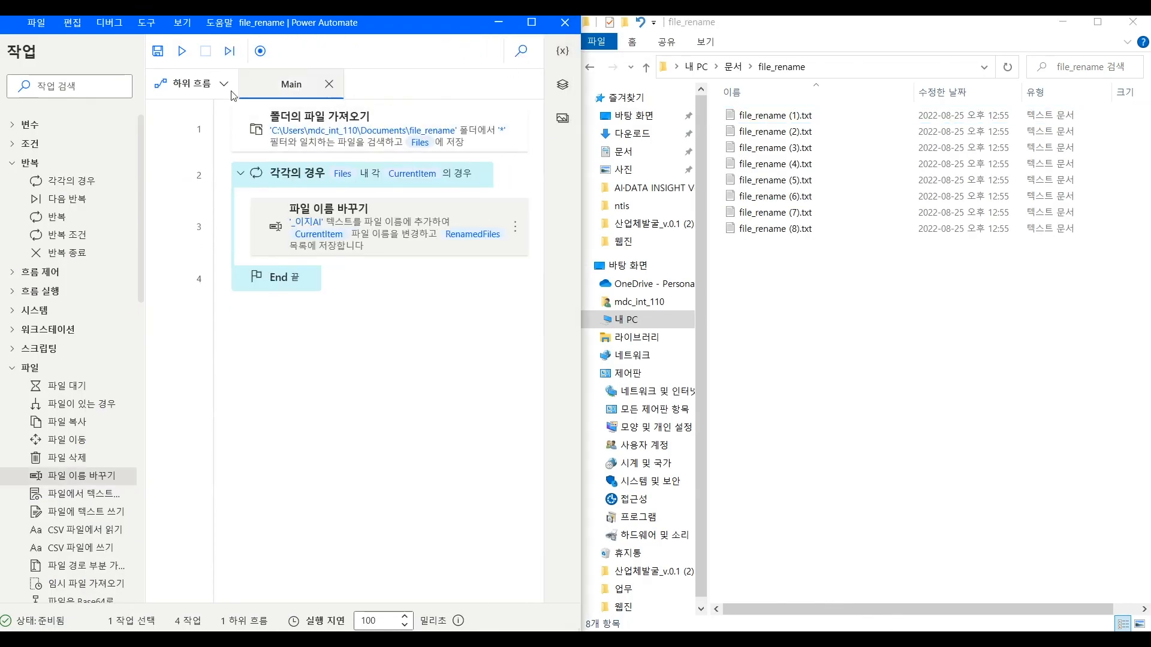
pyautogui.click(180, 53)
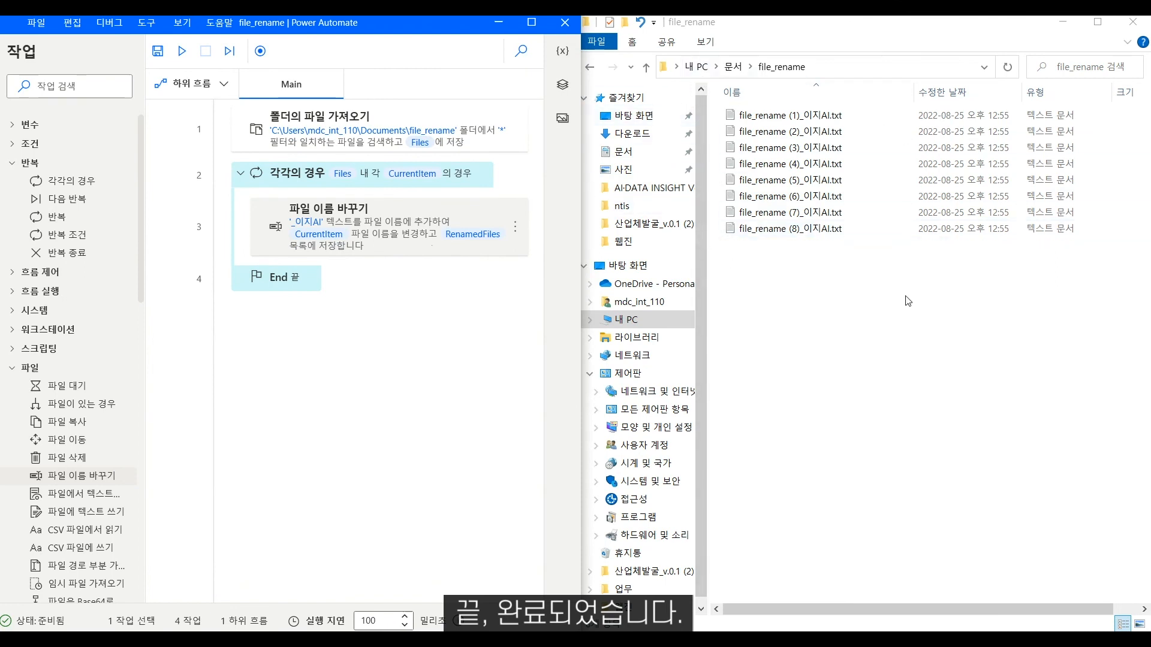
# Step: Maximize the flow designer window and save the file_rename flow
pyautogui.click(531, 23)
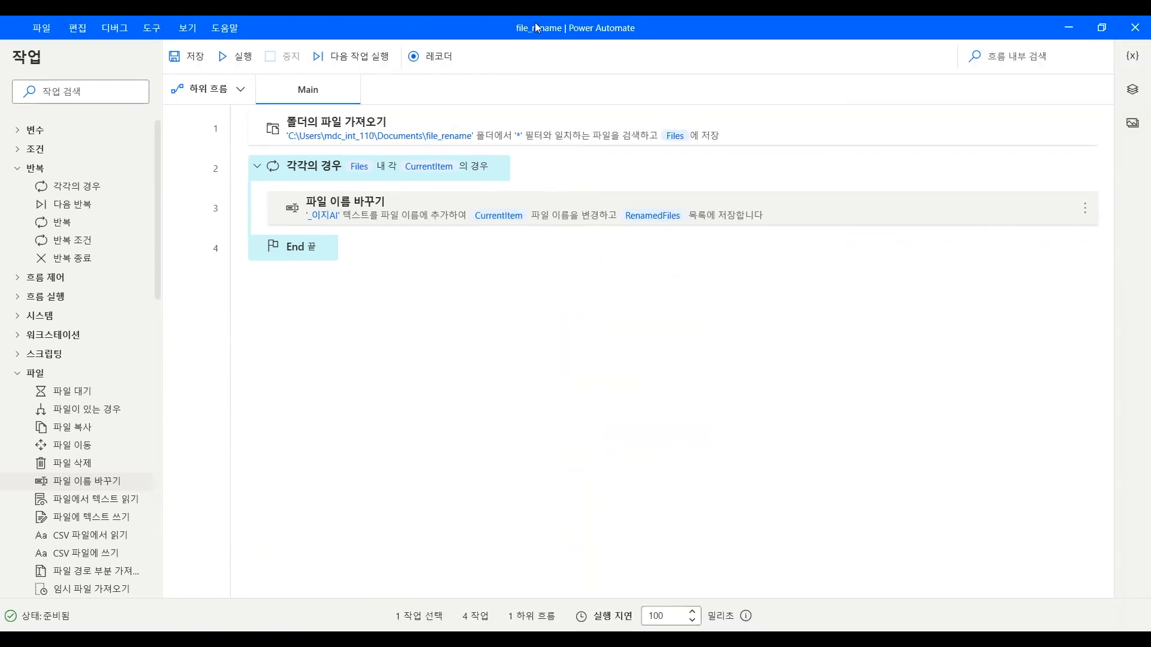
pyautogui.click(198, 62)
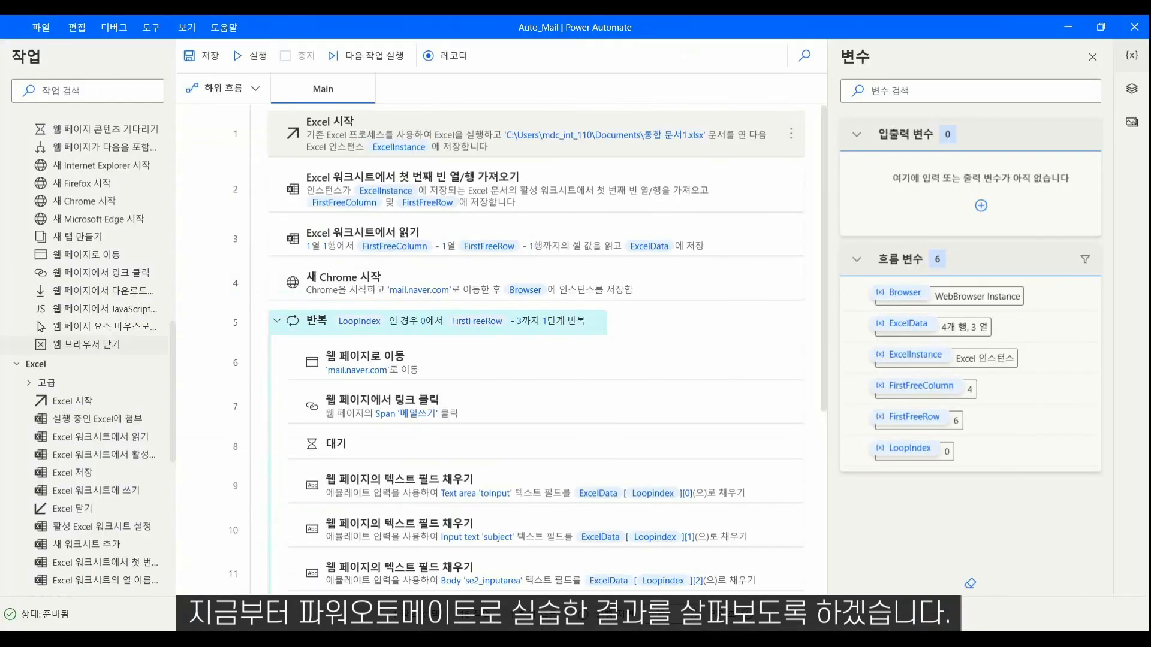
# Step: Run the Auto_Mail flow
pyautogui.click(248, 57)
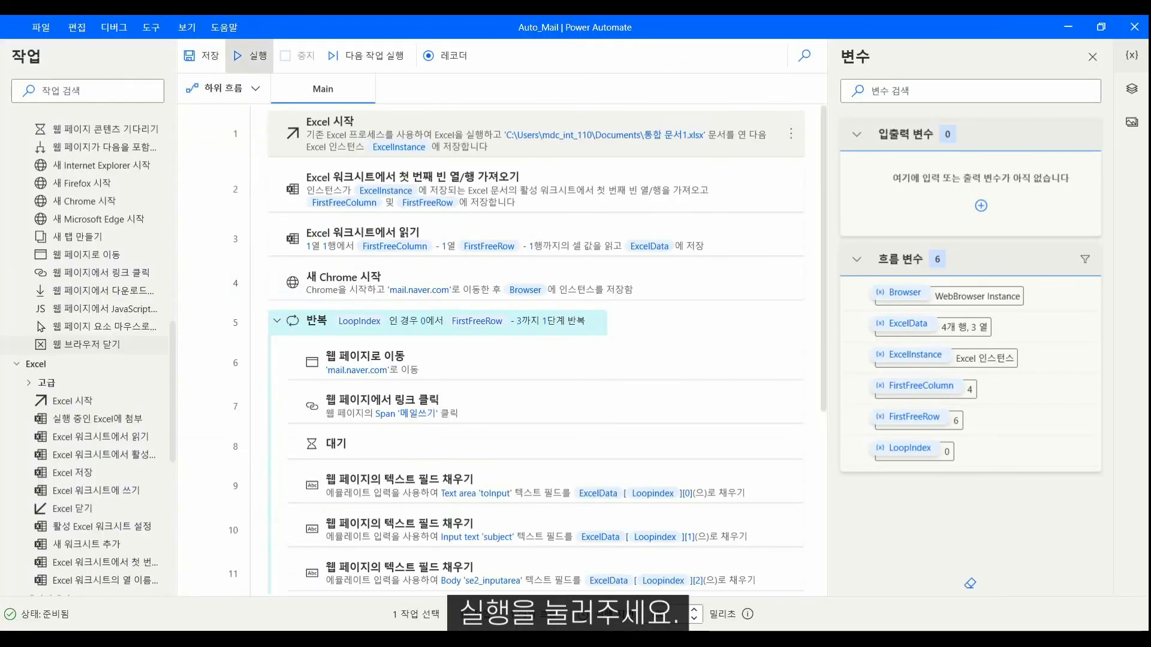